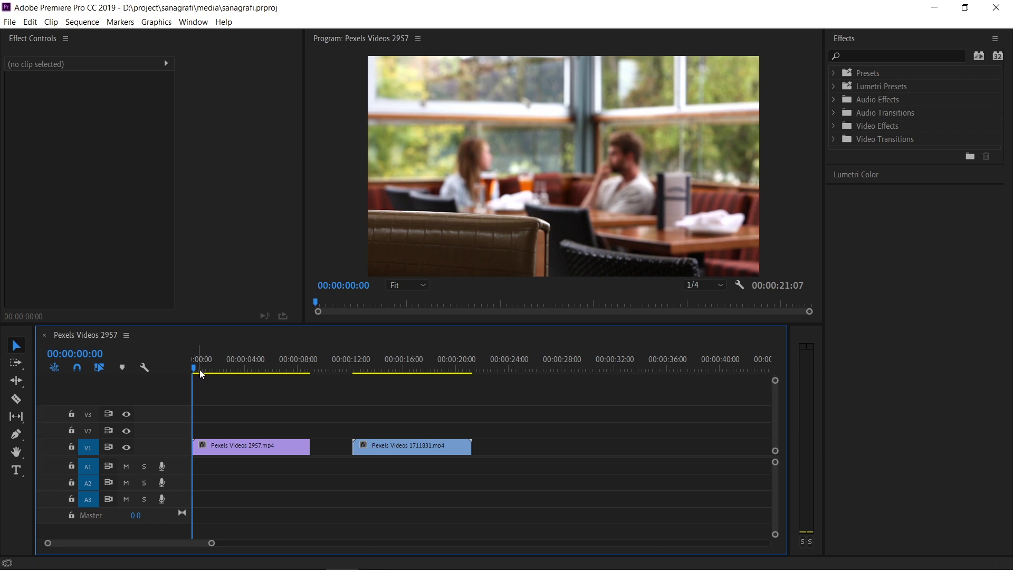
# - Preview the first clip around five seconds in and briefly play the second clip
pyautogui.moveTo(198, 368)
pyautogui.mouseDown()
pyautogui.moveTo(400, 366)
pyautogui.moveTo(364, 369)
pyautogui.mouseUp()
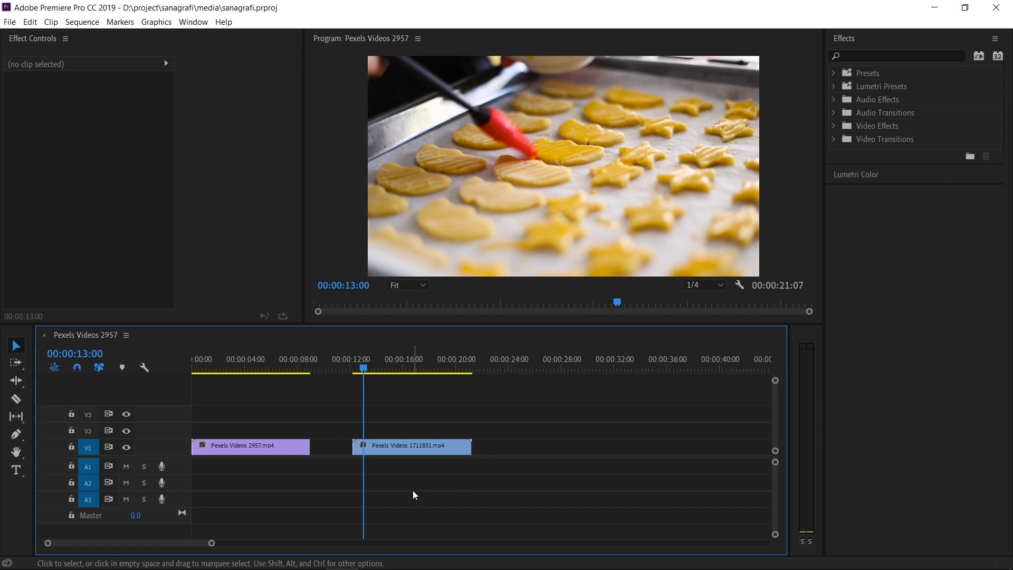
pyautogui.press('space')
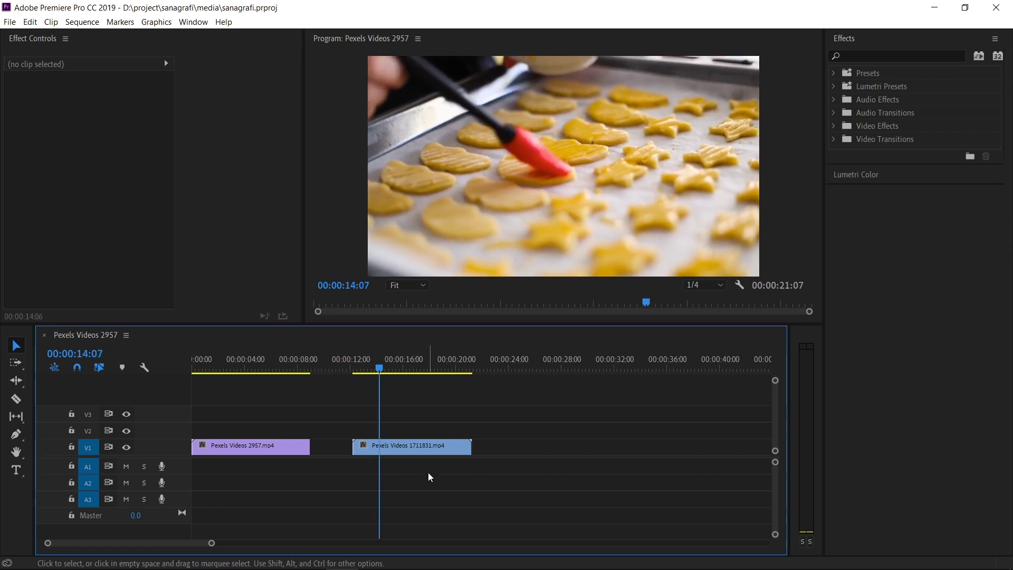
pyautogui.press('space')
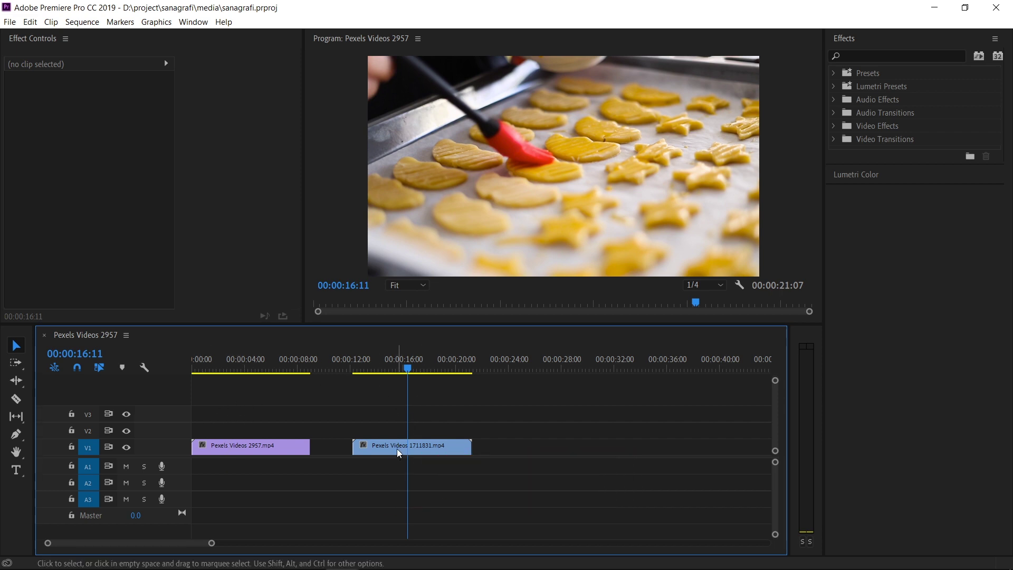
# - Place Pexels Videos 1711831.mp4 on V2 at 0s and nest both clips as Nested Sequence 08
pyautogui.moveTo(398, 447); pyautogui.dragTo(237, 430)
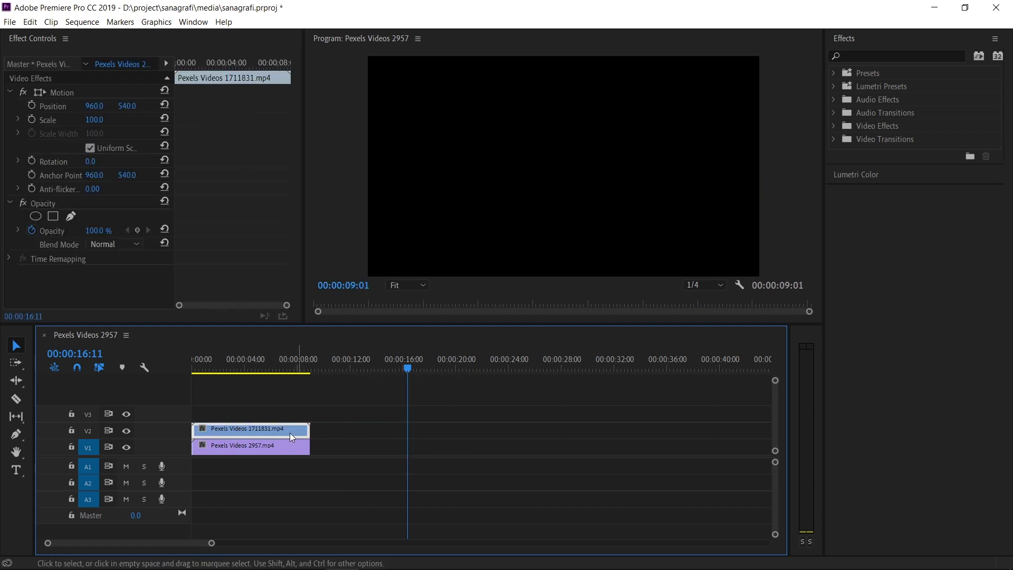
pyautogui.moveTo(333, 425); pyautogui.dragTo(304, 460)
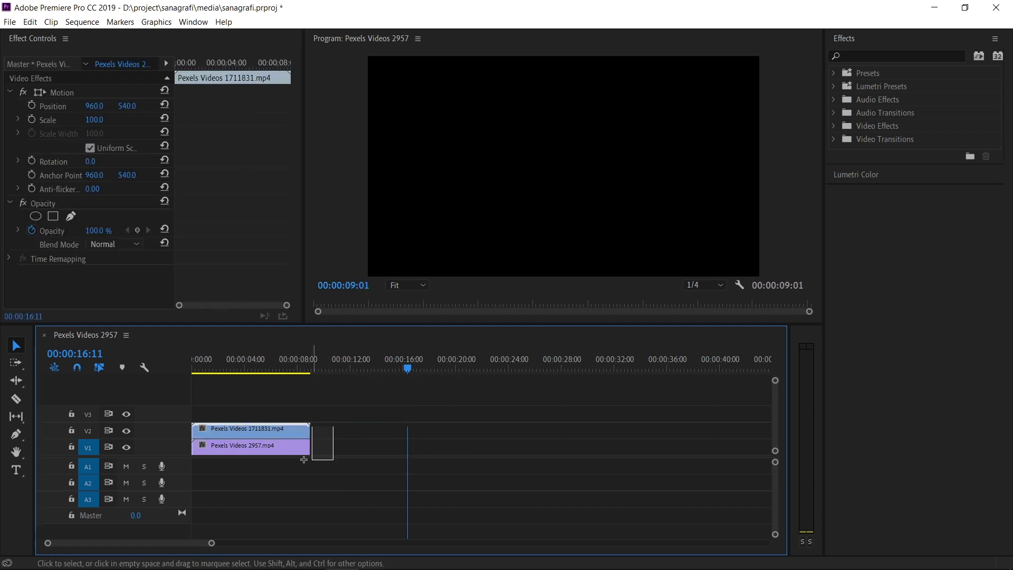
pyautogui.rightClick(273, 448)
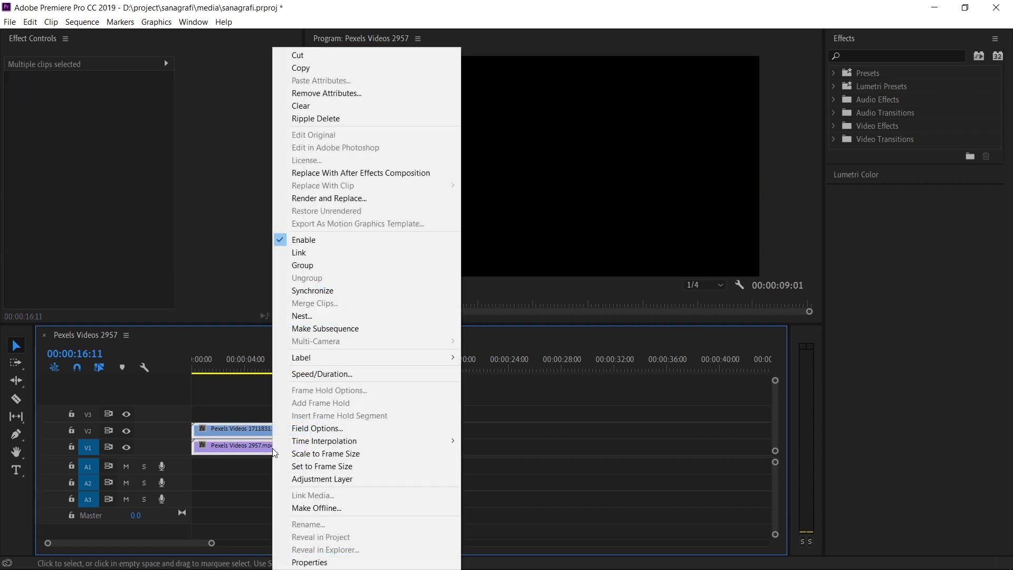
pyautogui.click(337, 319)
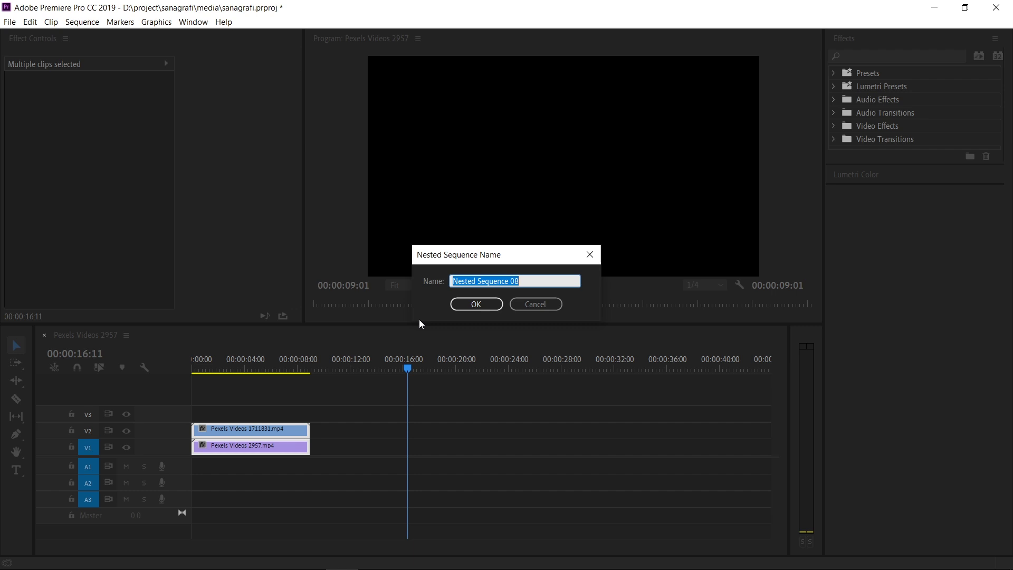
pyautogui.click(476, 305)
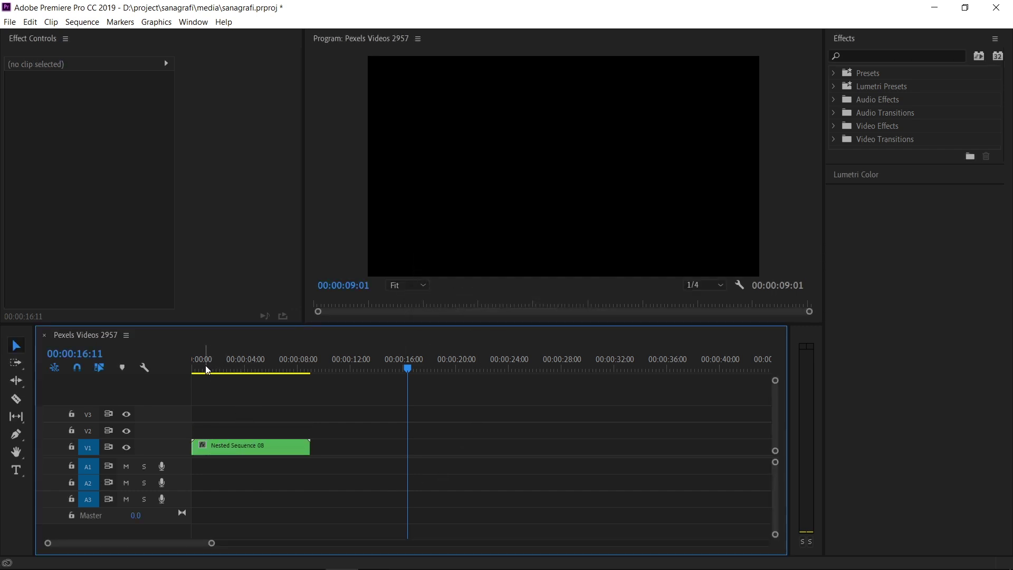
# - Preview the nested clip, return to the start, and filter the Effects panel on 'warp' to find Warp Stabilizer
pyautogui.moveTo(204, 370); pyautogui.dragTo(276, 369)
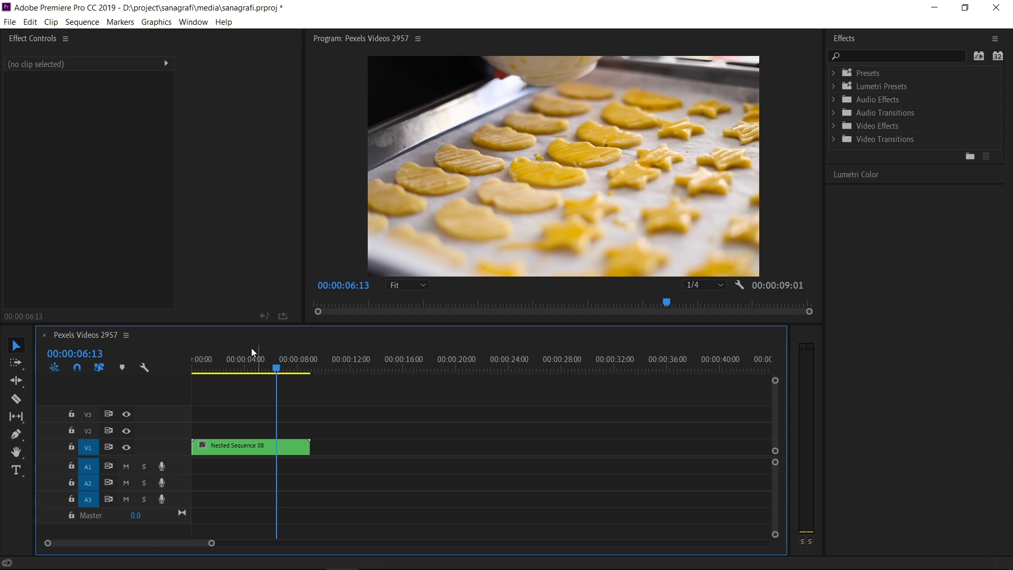
pyautogui.press('Home')
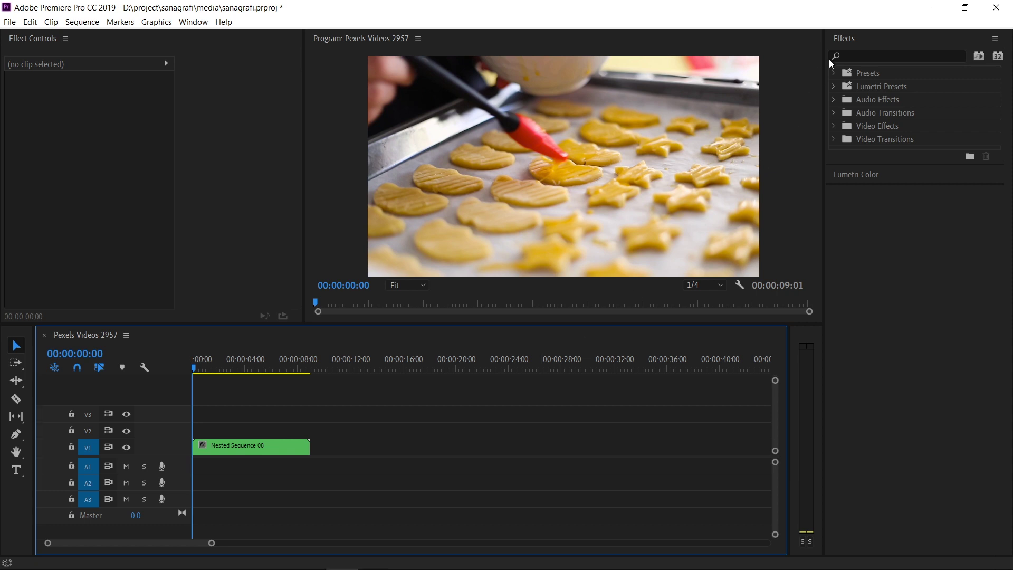
pyautogui.click(193, 21)
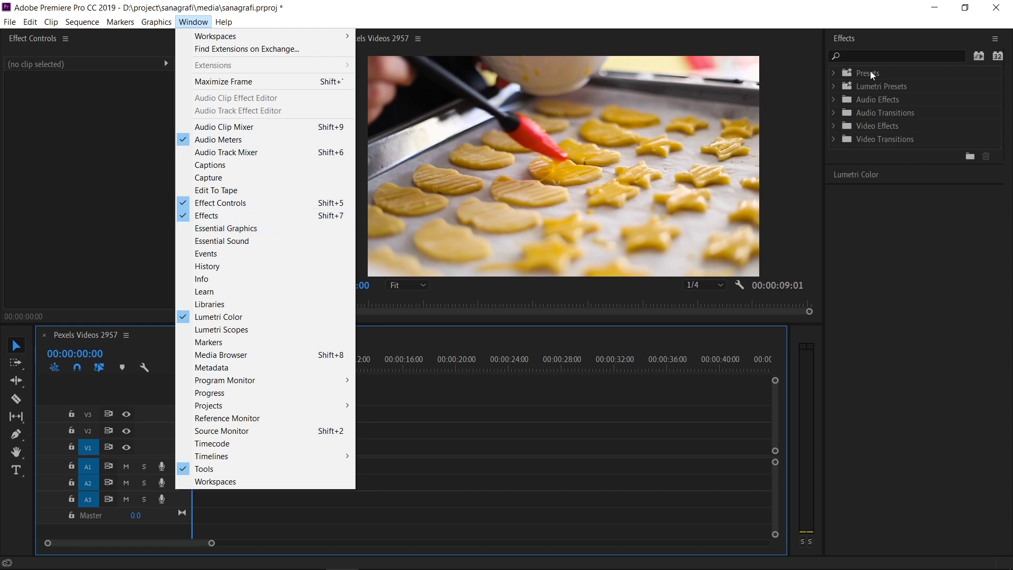
pyautogui.click(871, 54)
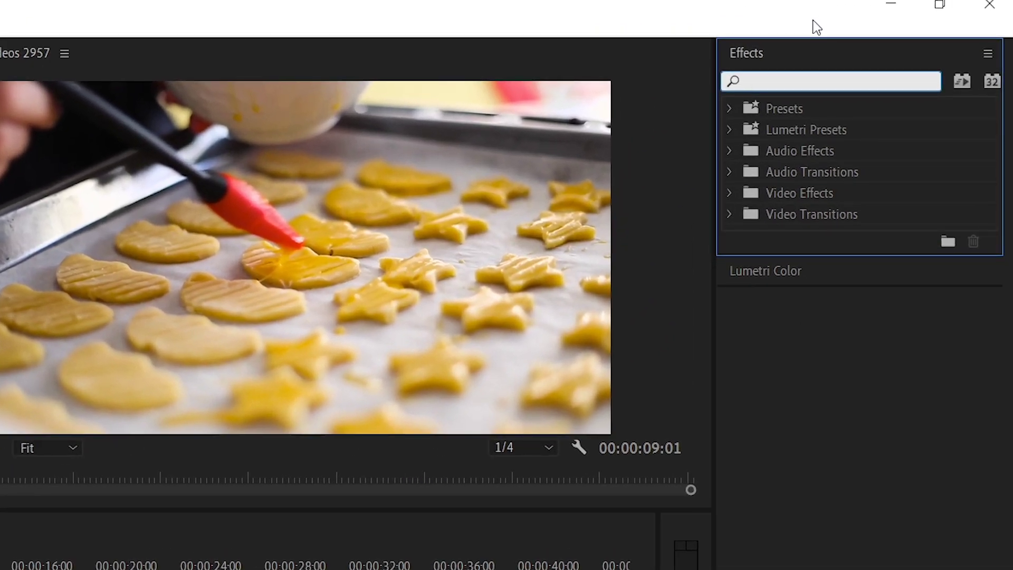
pyautogui.write('warp')
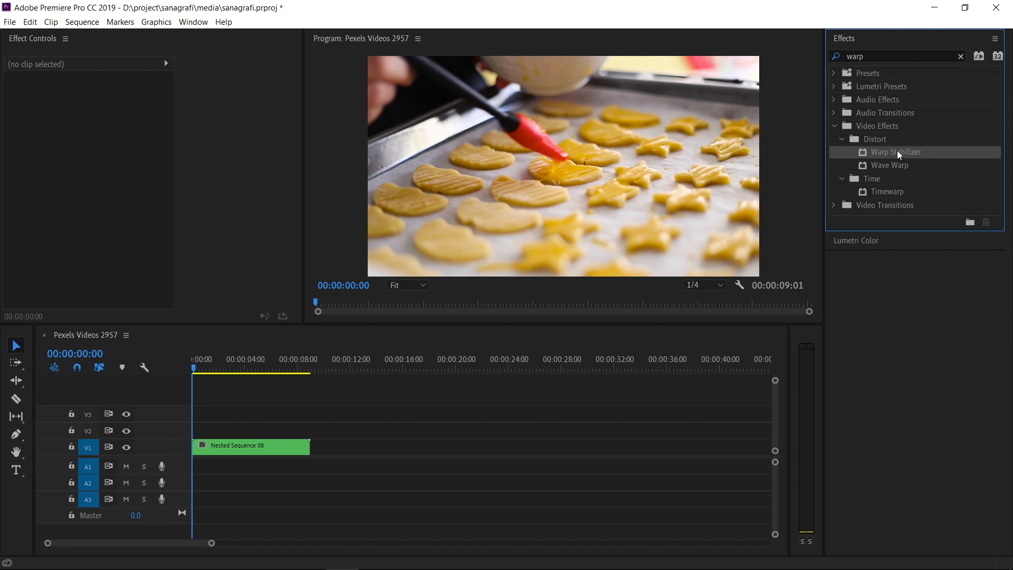
pyautogui.moveTo(897, 150); pyautogui.dragTo(237, 447)
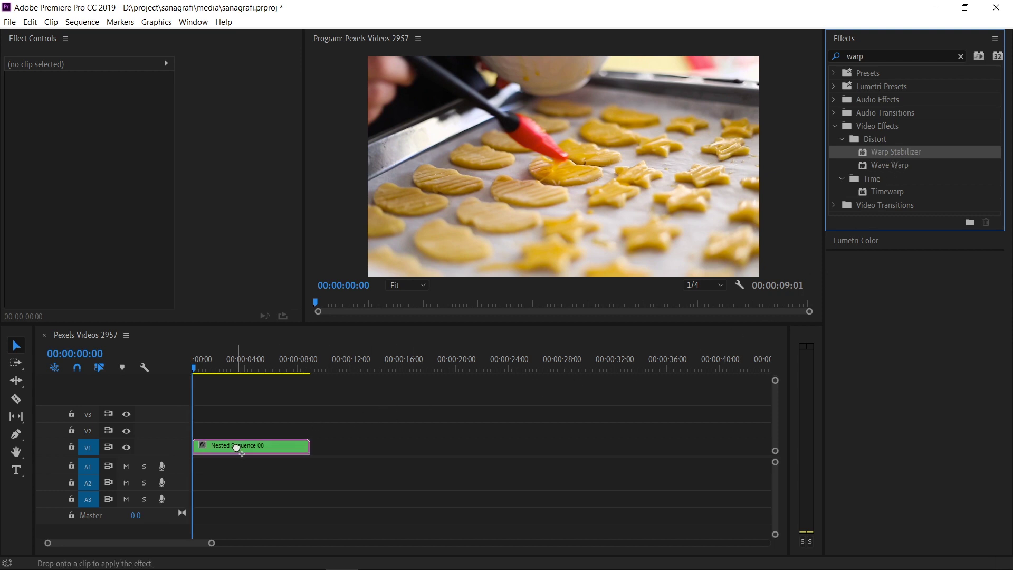
# - Drop Warp Stabilizer on Nested Sequence 08, then widen Effect Controls and scroll to its settings
pyautogui.moveTo(236, 447); pyautogui.dragTo(238, 450)
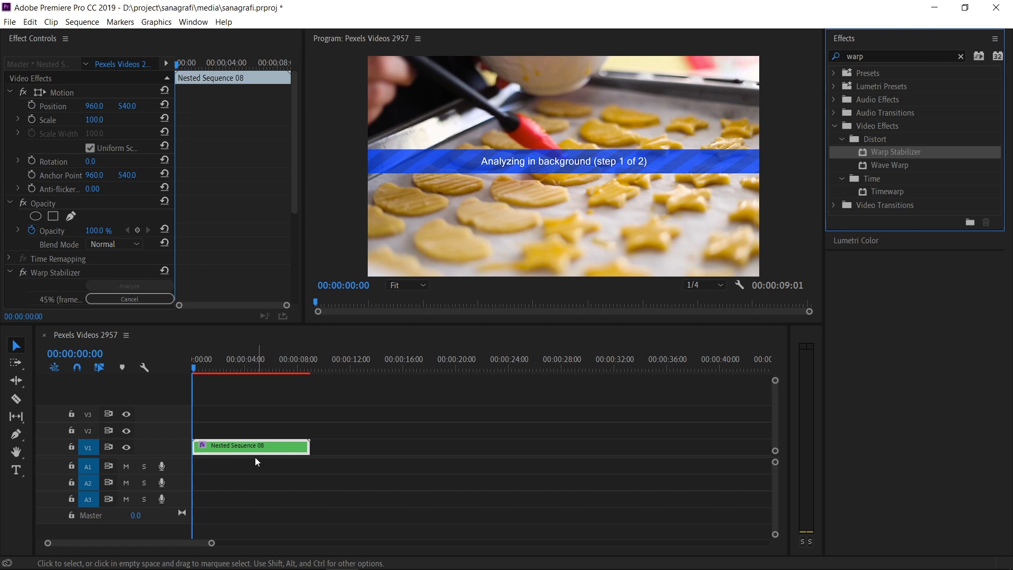
pyautogui.moveTo(175, 155); pyautogui.dragTo(243, 156)
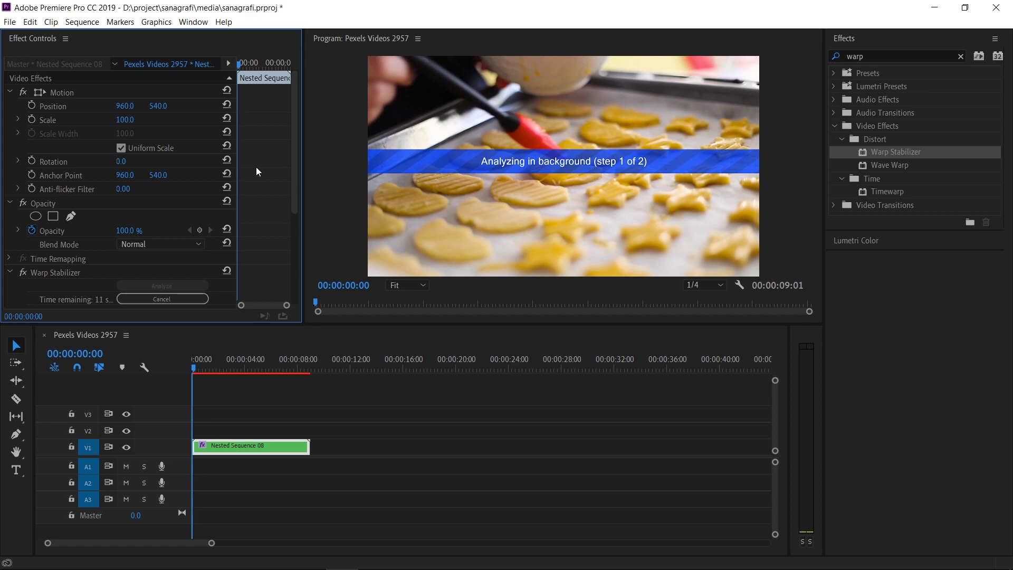
pyautogui.scroll(-2, 129, 219)
pyautogui.scroll(-2, 123, 223)
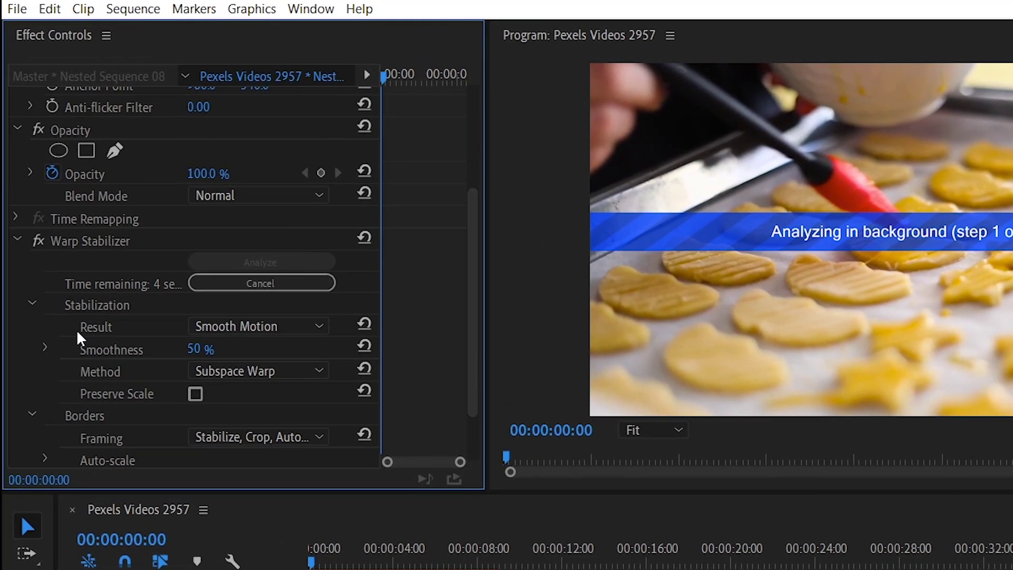
# - Set Warp Stabilizer Result to No Motion and Method to Position, Scale, Rotation
pyautogui.click(216, 329)
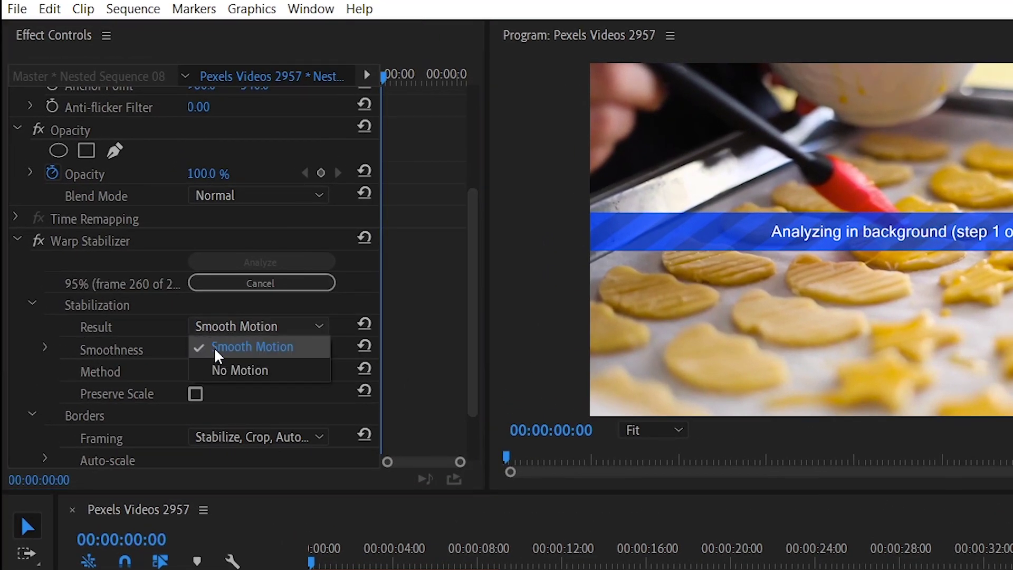
pyautogui.click(237, 377)
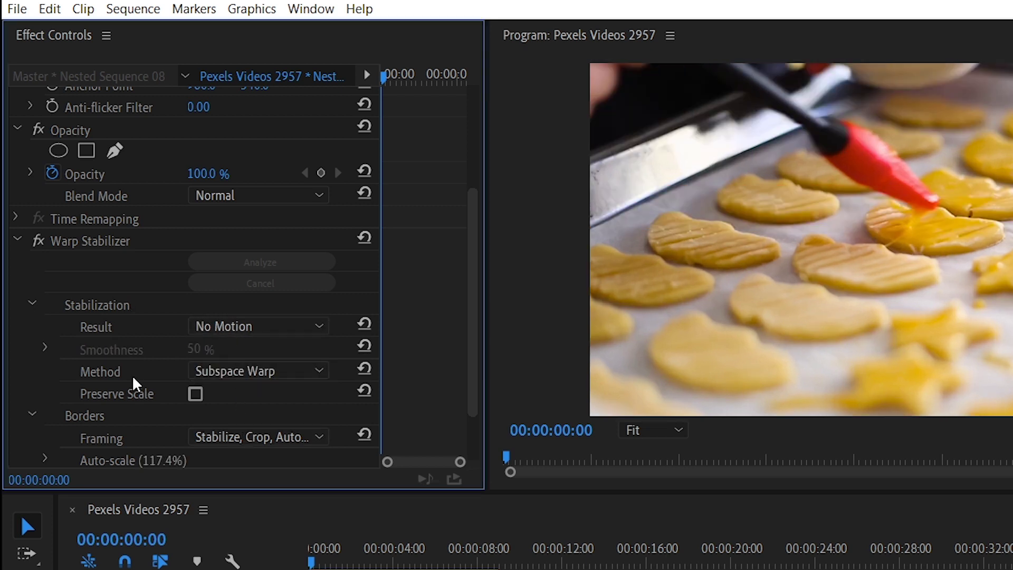
pyautogui.click(252, 372)
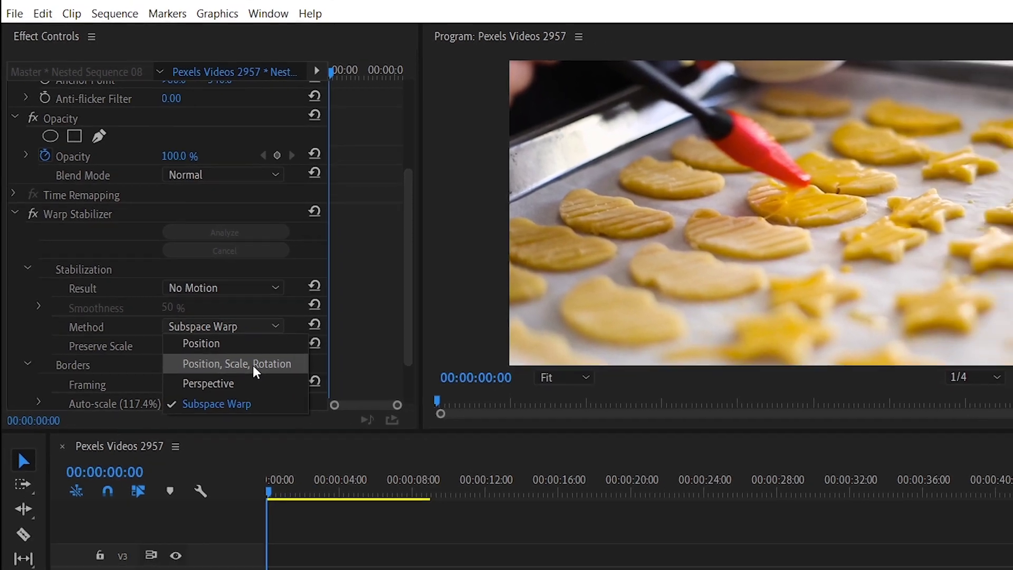
pyautogui.click(252, 365)
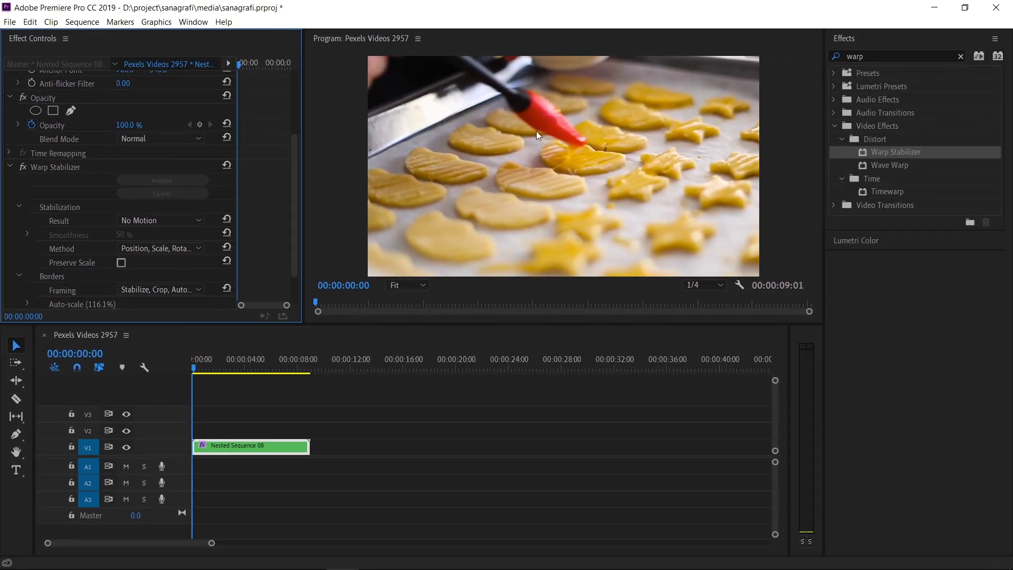
pyautogui.click(193, 369)
# - Scrub through the stabilized footage, then open Nested Sequence 08 to view its stacked clips
pyautogui.moveTo(194, 369); pyautogui.dragTo(216, 366)
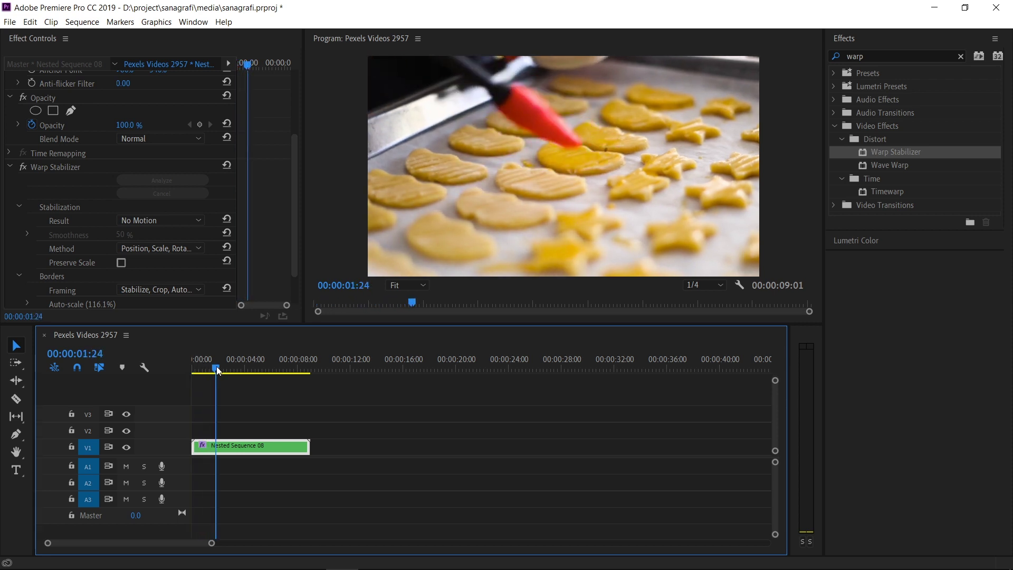
pyautogui.moveTo(216, 367); pyautogui.dragTo(254, 368)
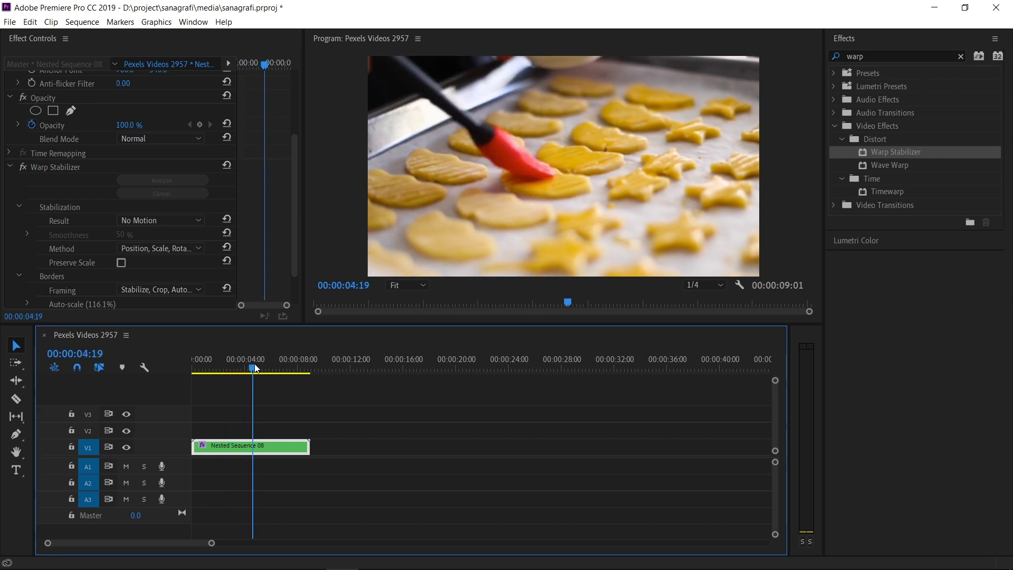
pyautogui.doubleClick(211, 450)
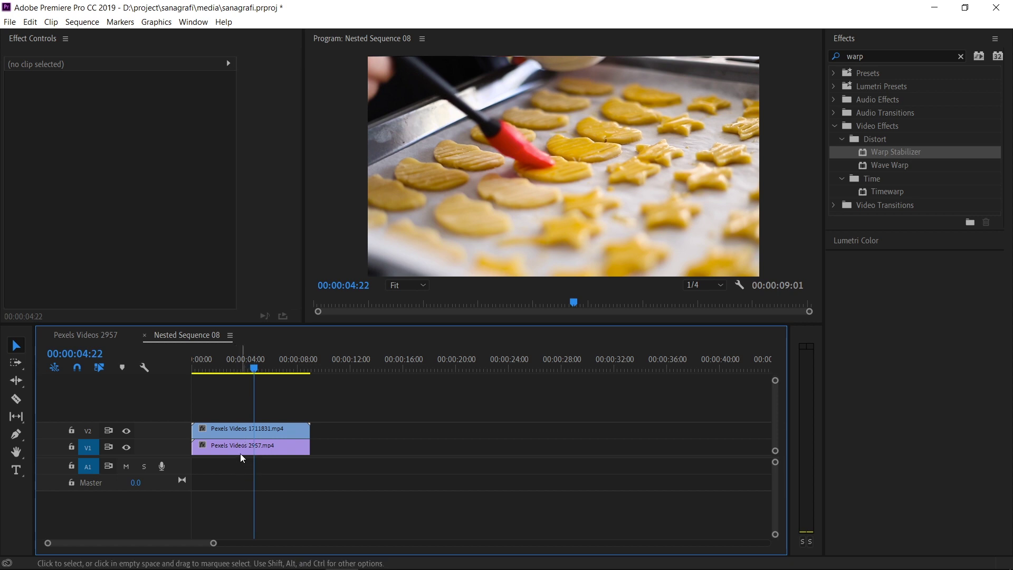
# - Delete Pexels Videos 1711831.mp4 from V2 and scrub to check the remaining Pexels Videos 2957.mp4
pyautogui.click(407, 303)
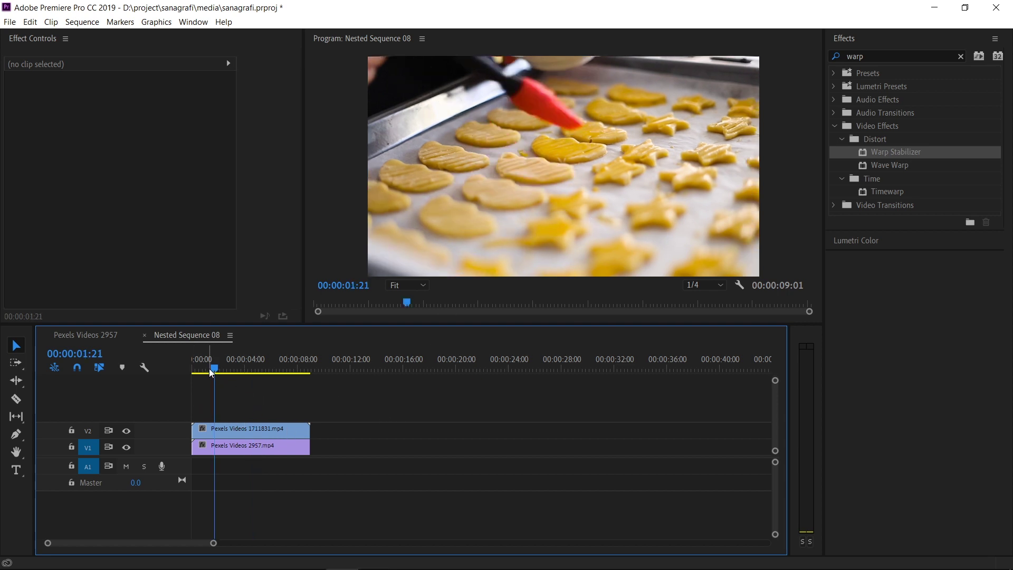
pyautogui.moveTo(213, 372); pyautogui.dragTo(249, 420)
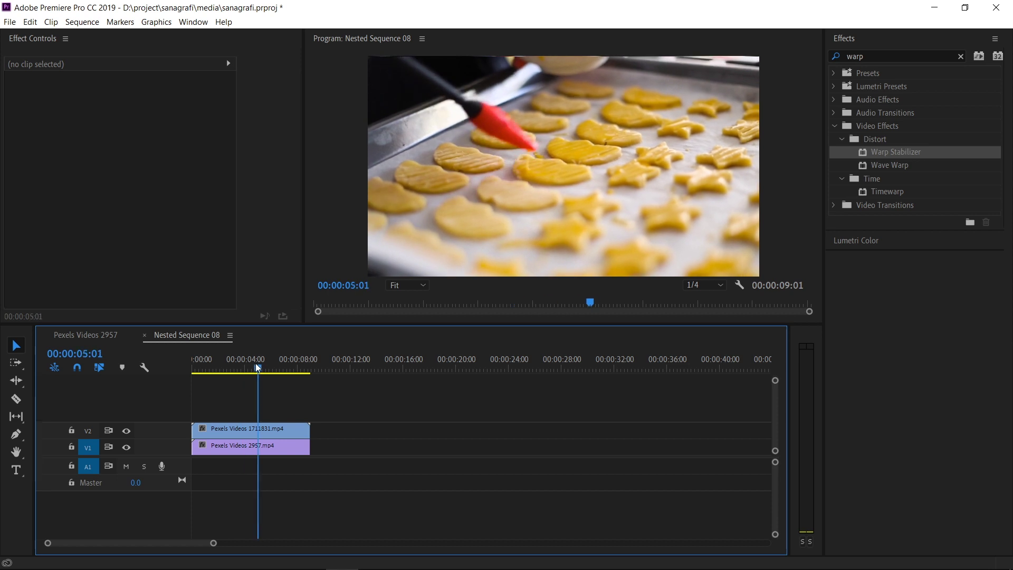
pyautogui.click(257, 429)
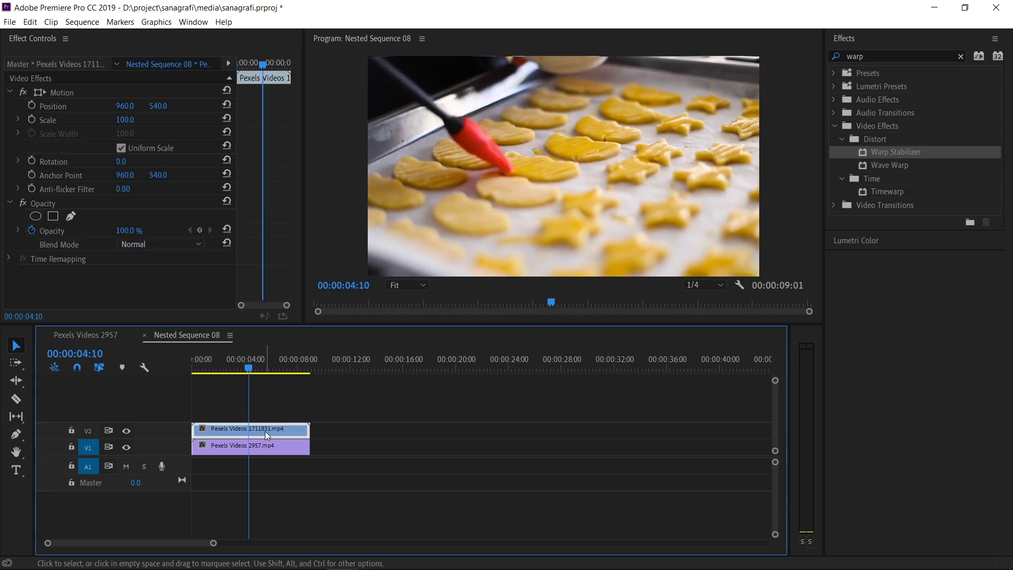
pyautogui.press('Delete')
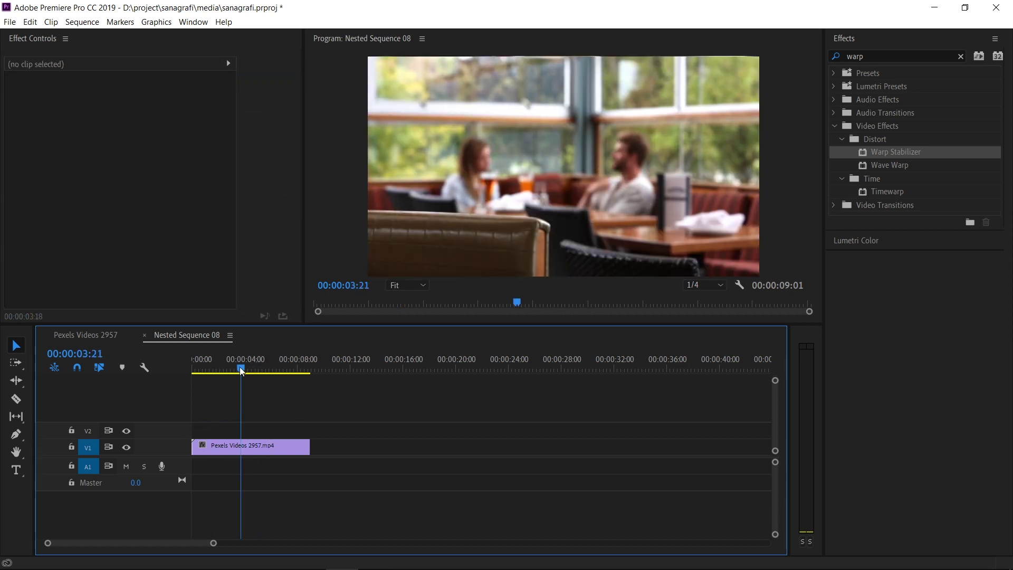
pyautogui.moveTo(210, 371); pyautogui.dragTo(272, 362)
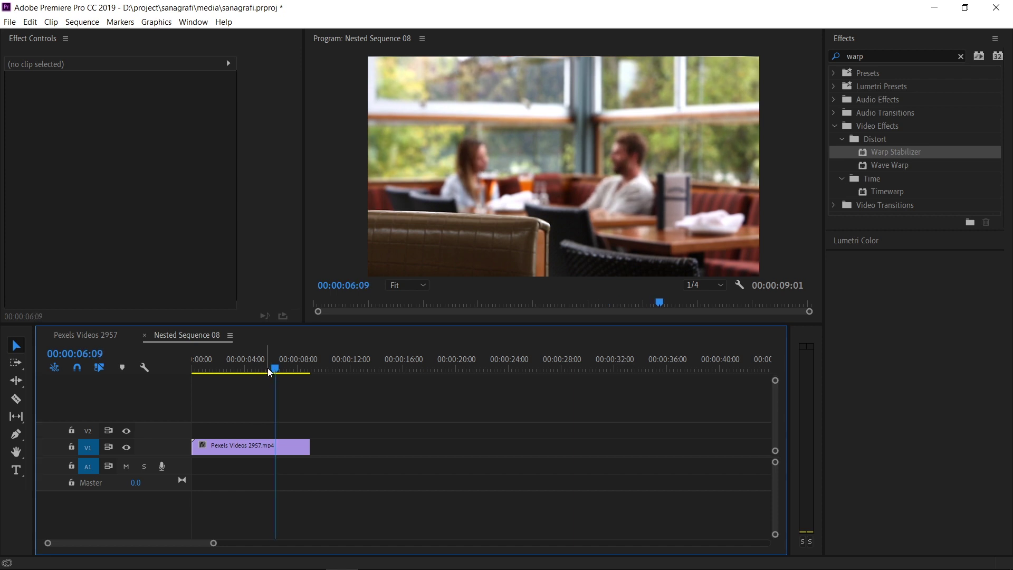
# - Switch back to the Pexels Videos 2957 sequence and play it from the start
pyautogui.click(77, 336)
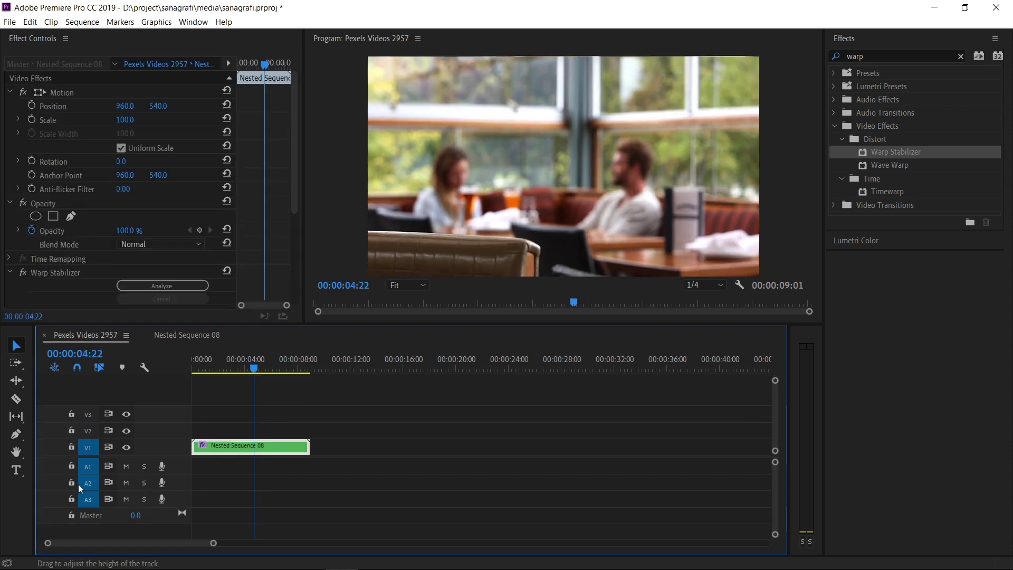
pyautogui.press('Home')
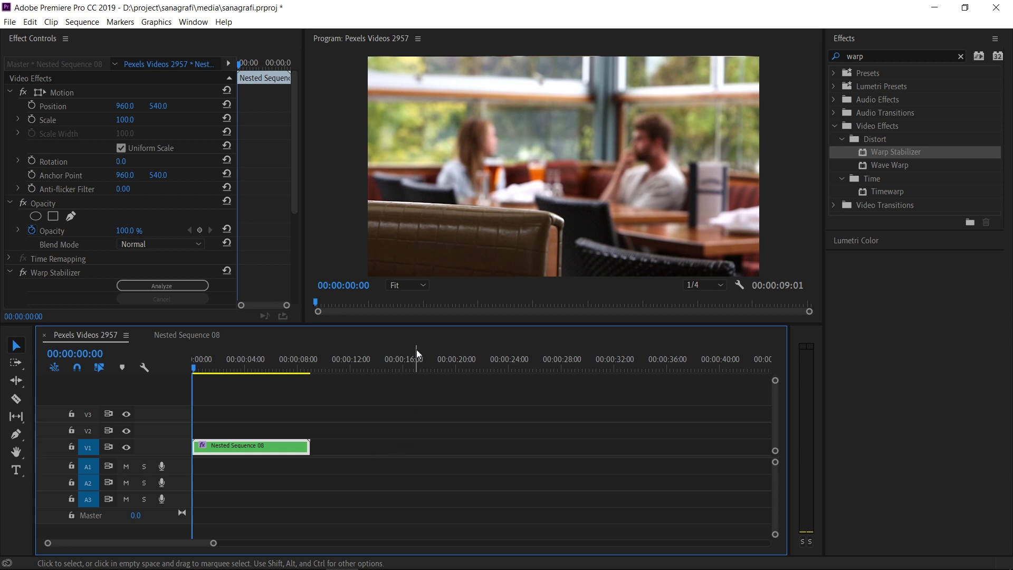
pyautogui.press('space')
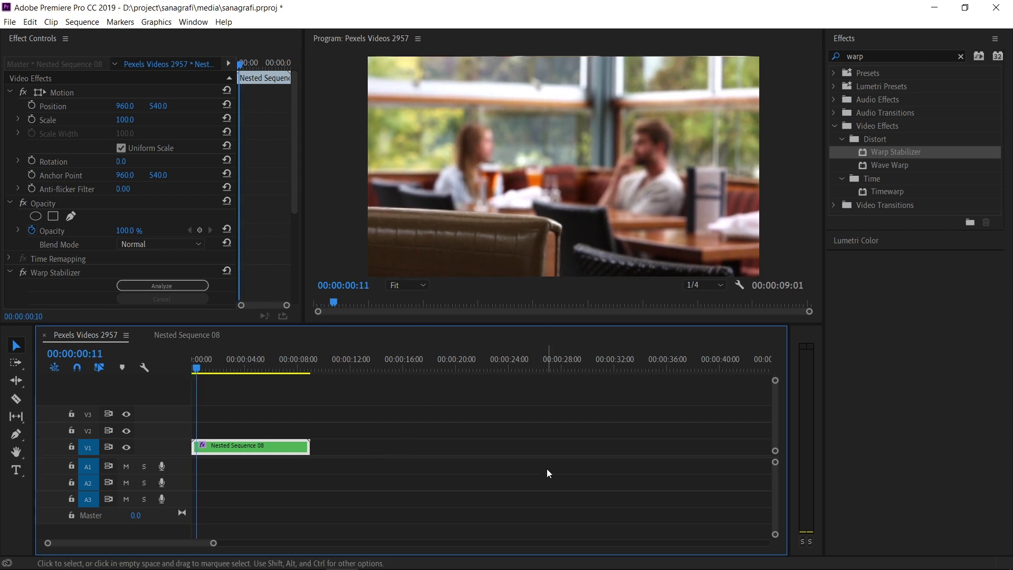